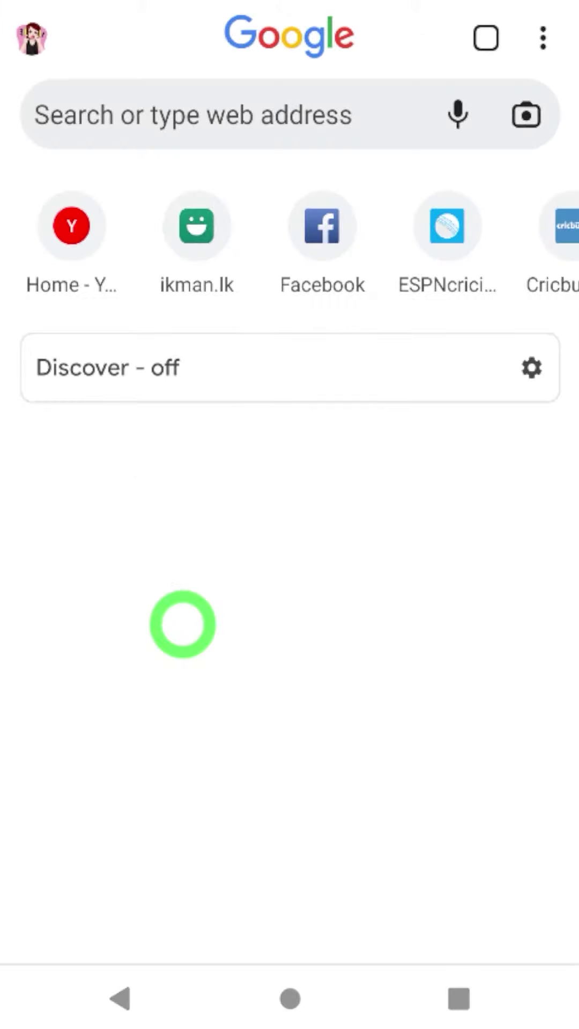
Step: Search Chrome for 'instagram log in' and open the 'Login • Instagram' page once in the browser
click(201, 115)
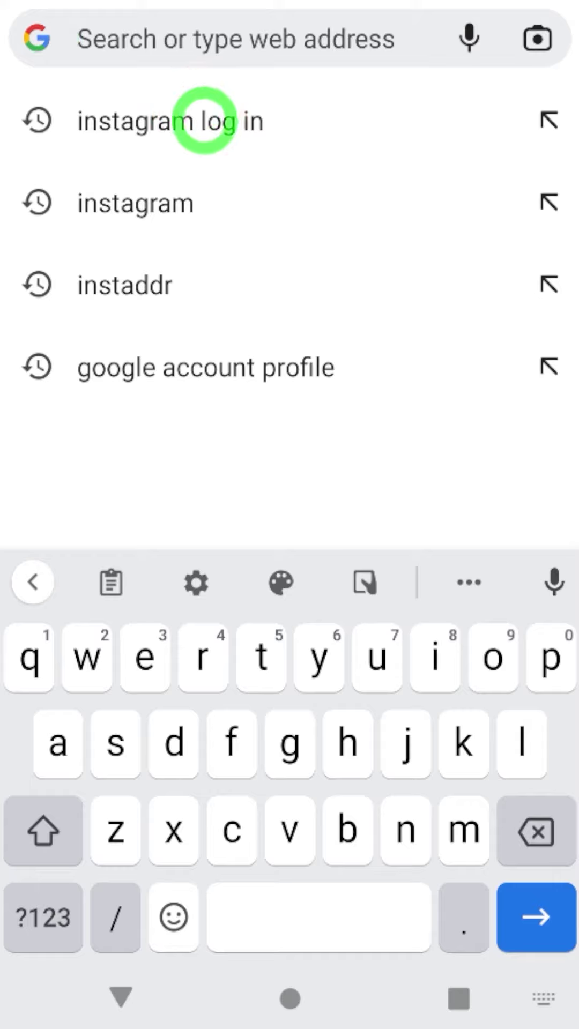
click(257, 125)
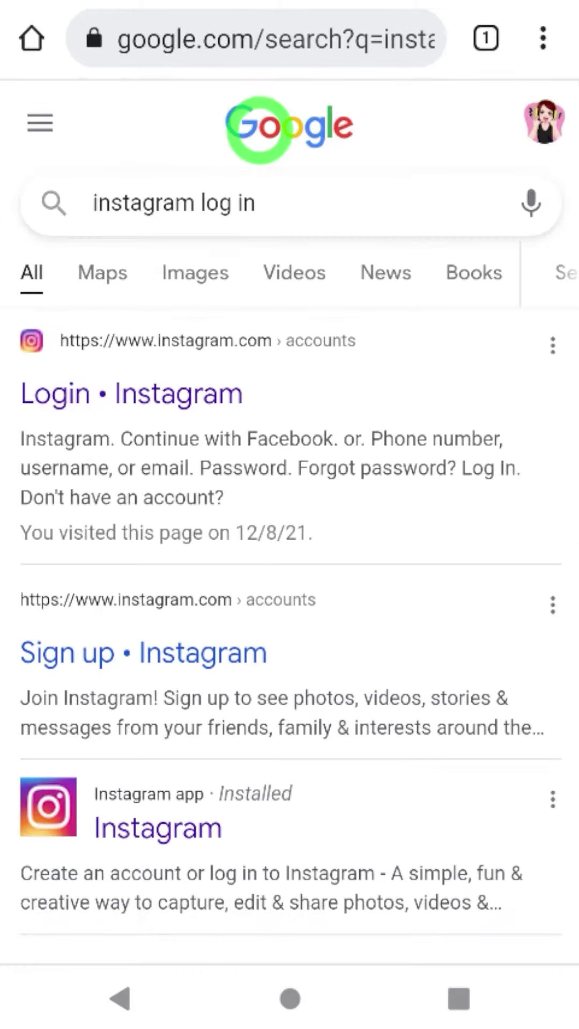
click(175, 393)
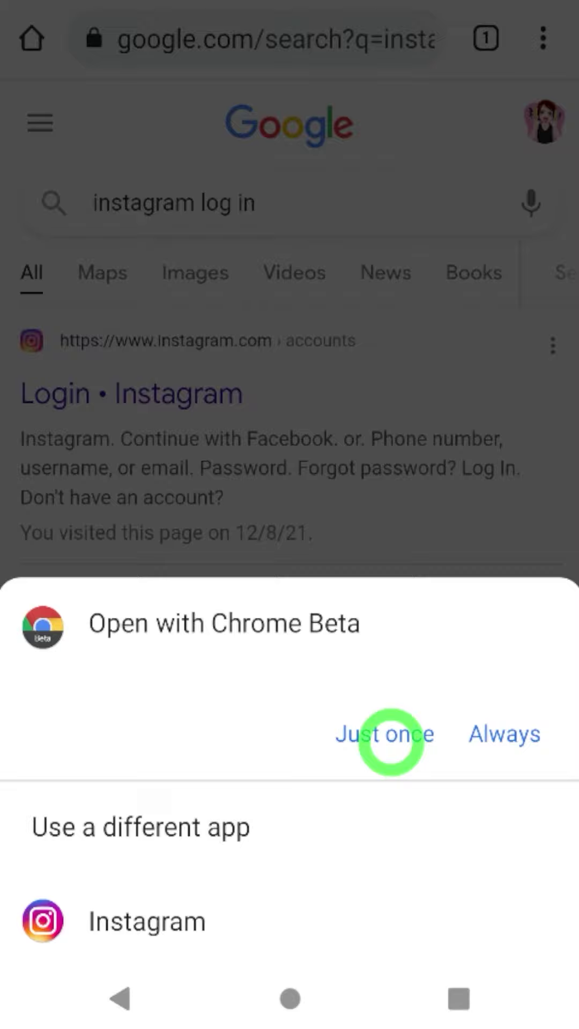
click(392, 737)
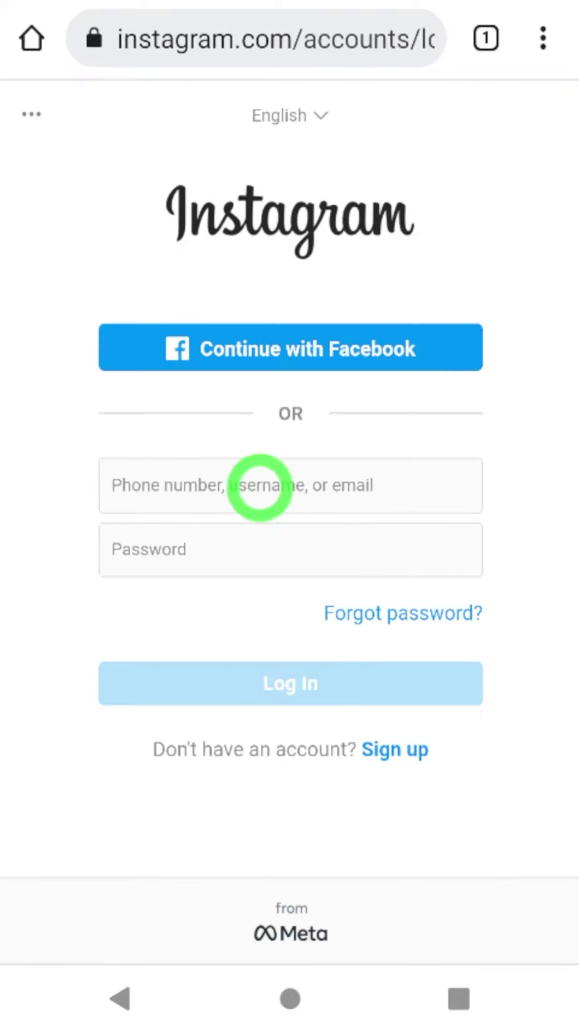
Step: Log in to Instagram web with the saved username and password
click(258, 486)
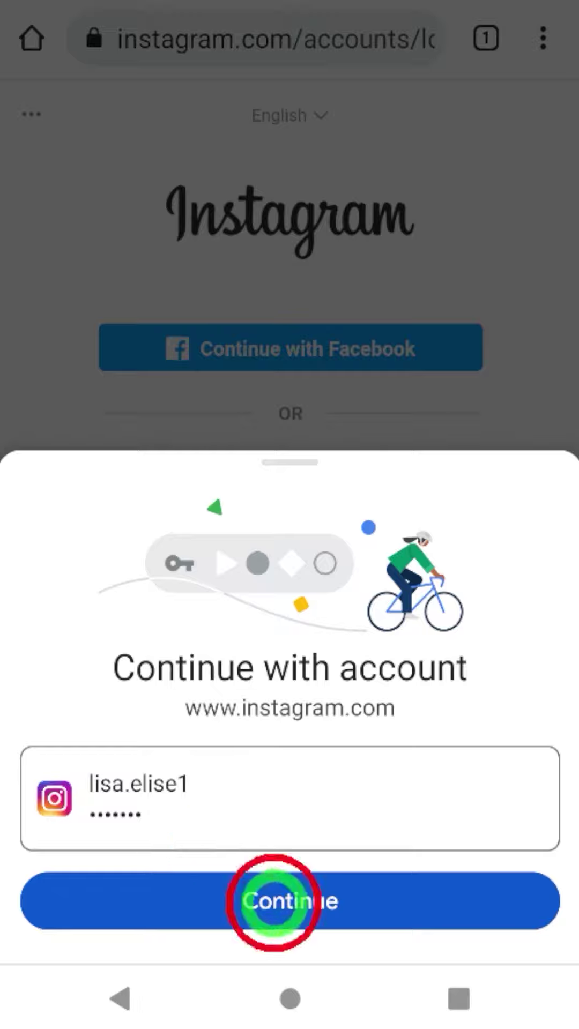
click(274, 902)
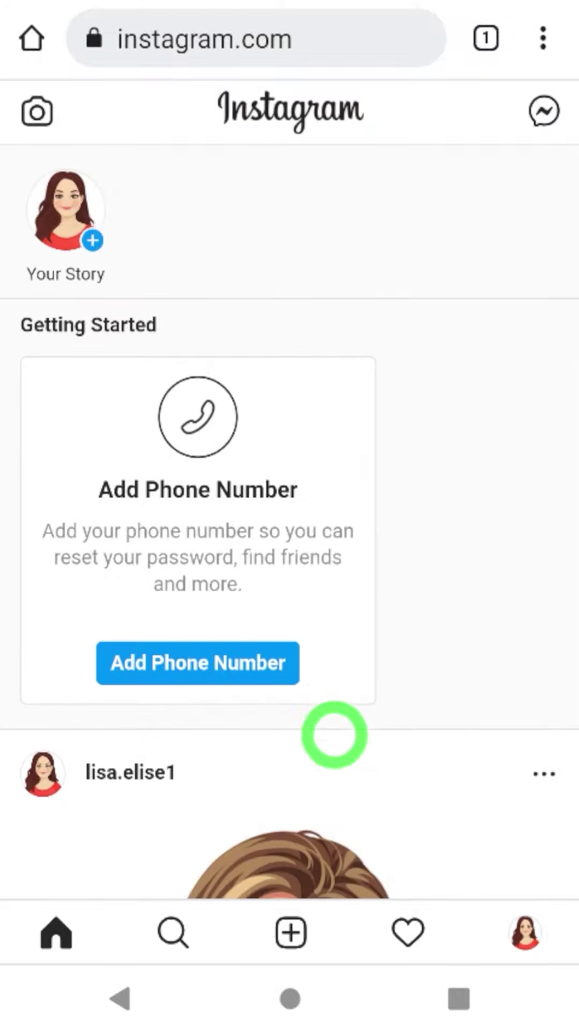
Step: Go to the account's profile and open Edit Profile
click(524, 933)
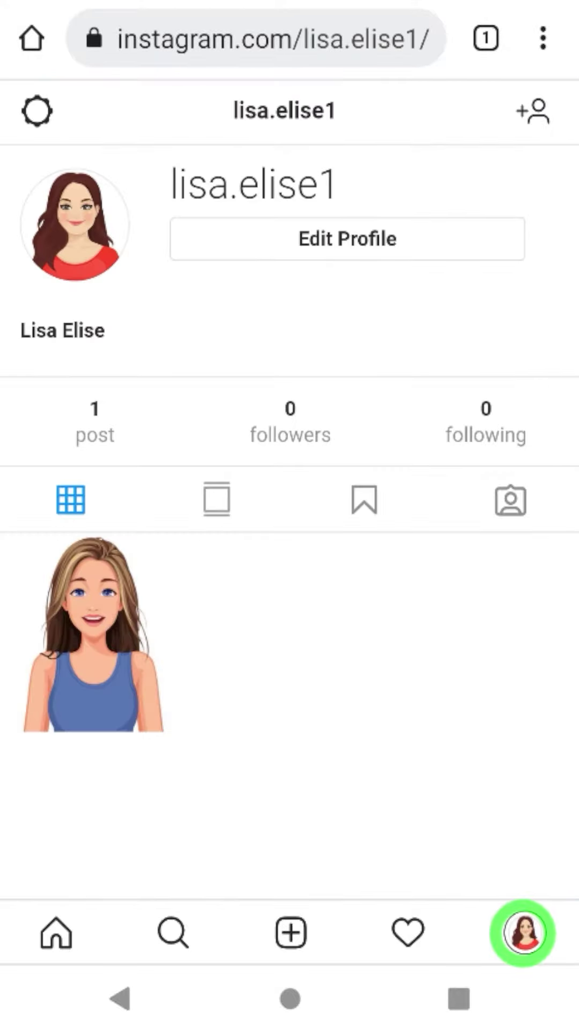
click(330, 238)
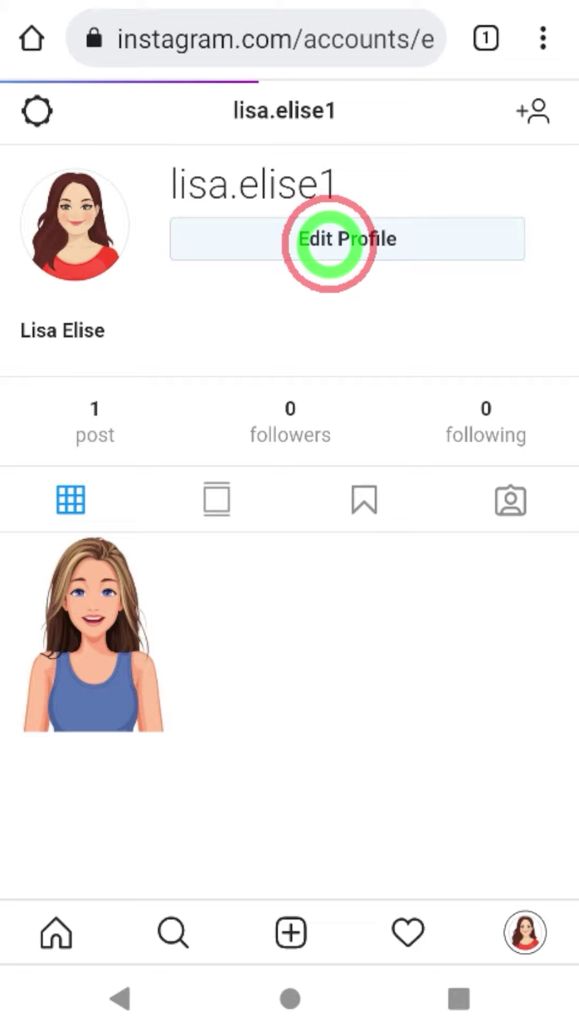
scroll(280, 626, down, 3)
scroll(281, 626, down, 3)
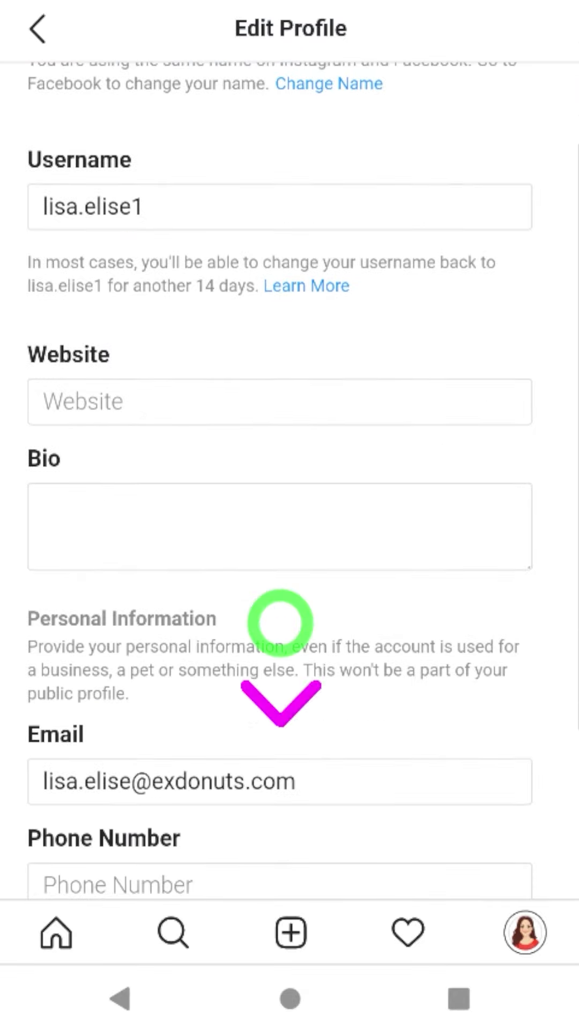
scroll(281, 625, down, 2)
scroll(280, 626, down, 4)
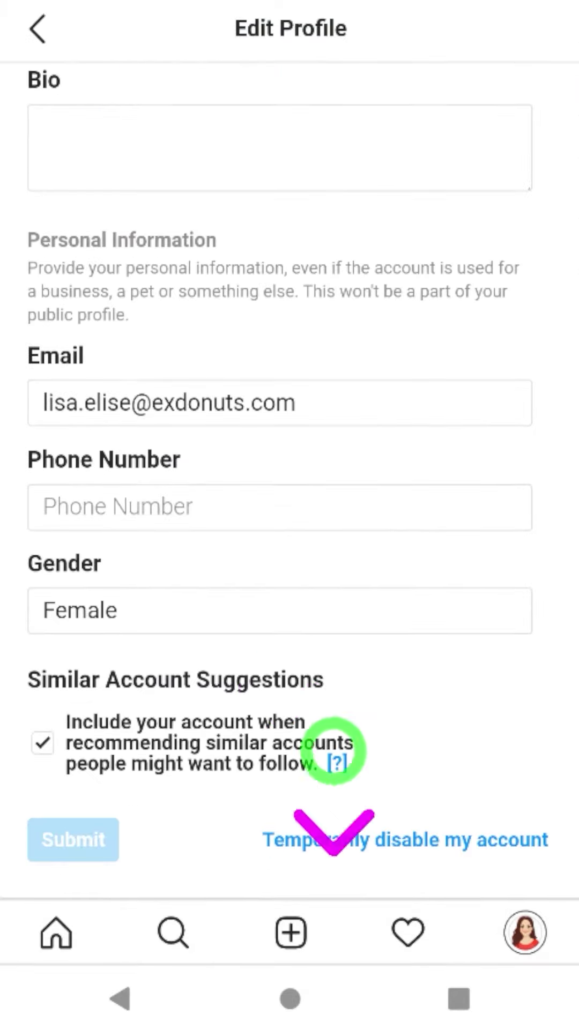
Step: Open the temporary disable page and choose 'Just need a break' as the reason
click(375, 838)
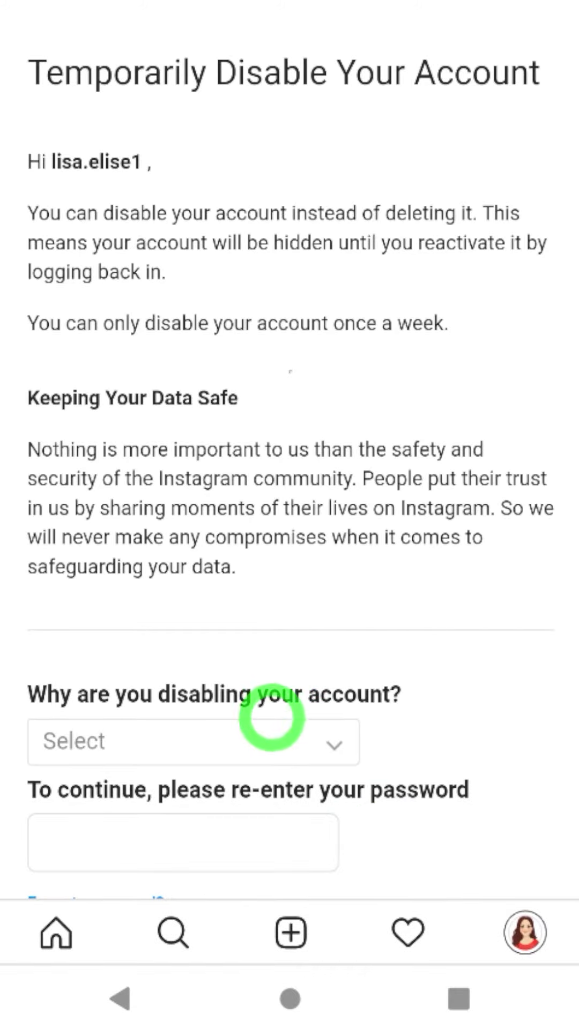
scroll(273, 716, down, 4)
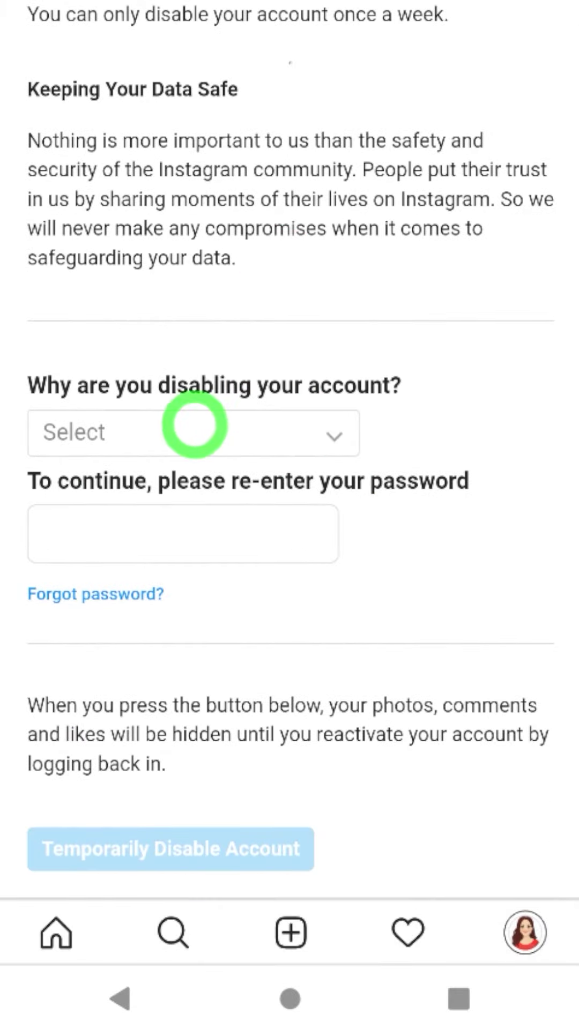
click(196, 430)
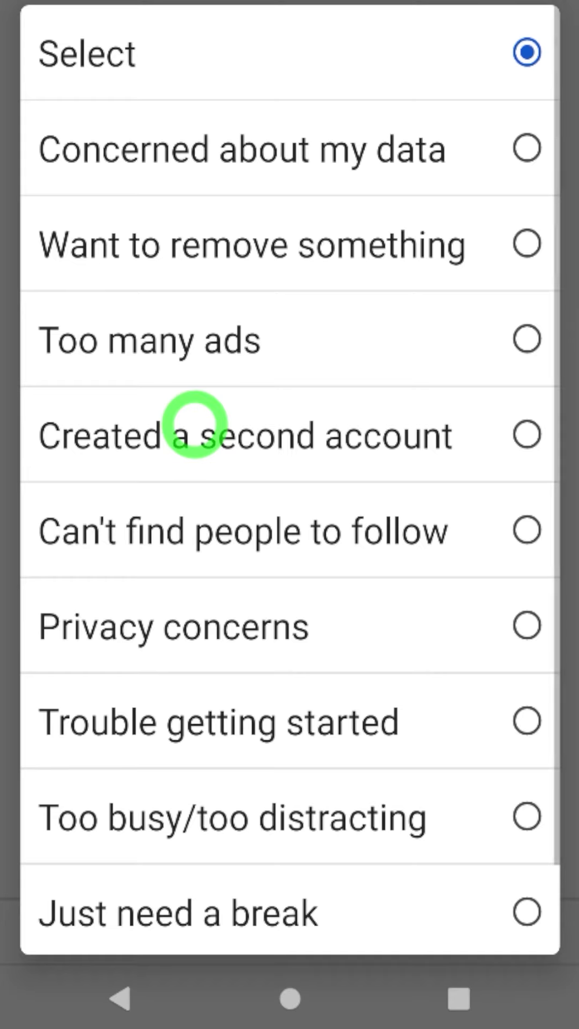
click(515, 900)
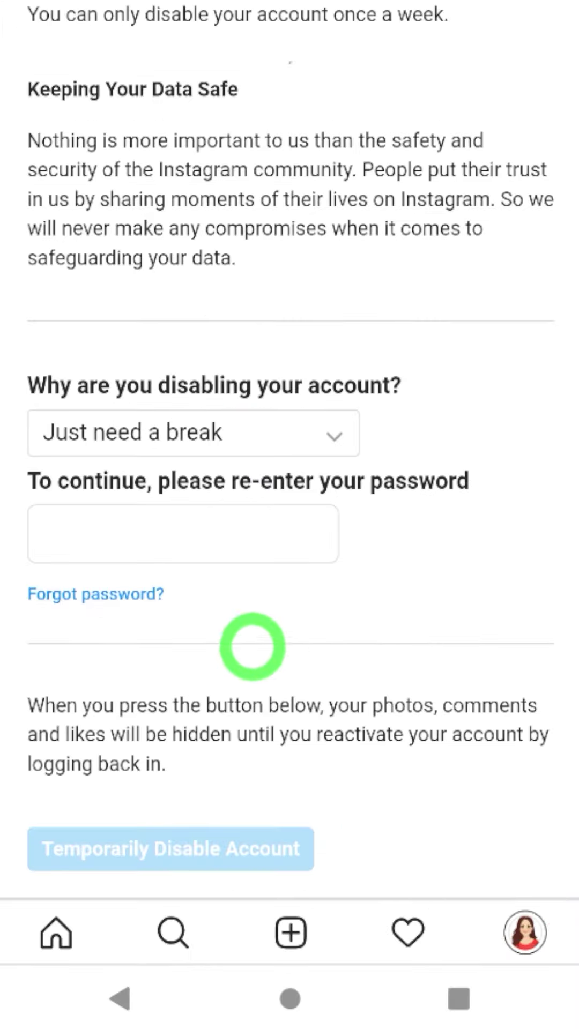
Step: Autofill the saved password and confirm temporarily disabling the account
click(162, 533)
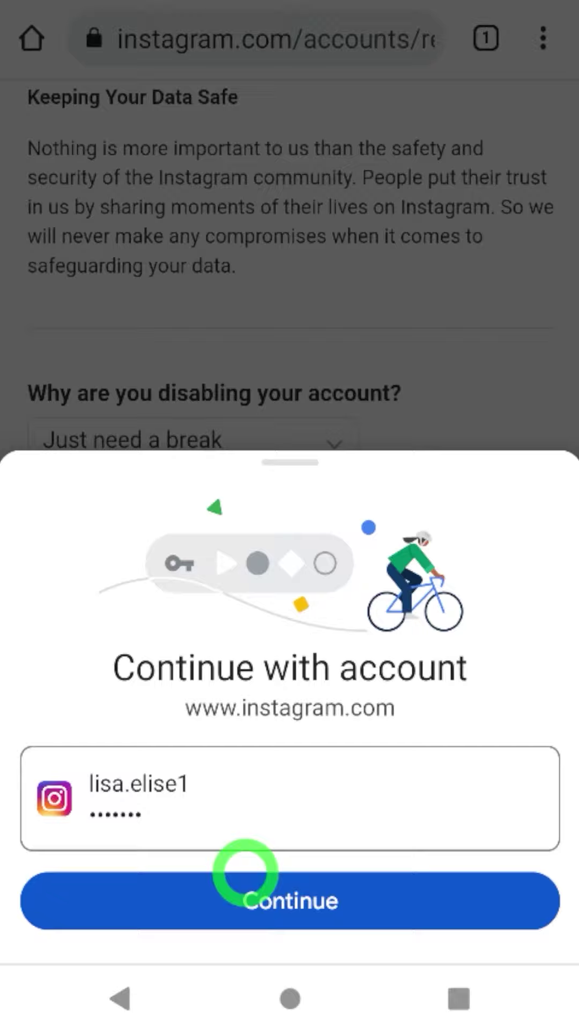
click(245, 885)
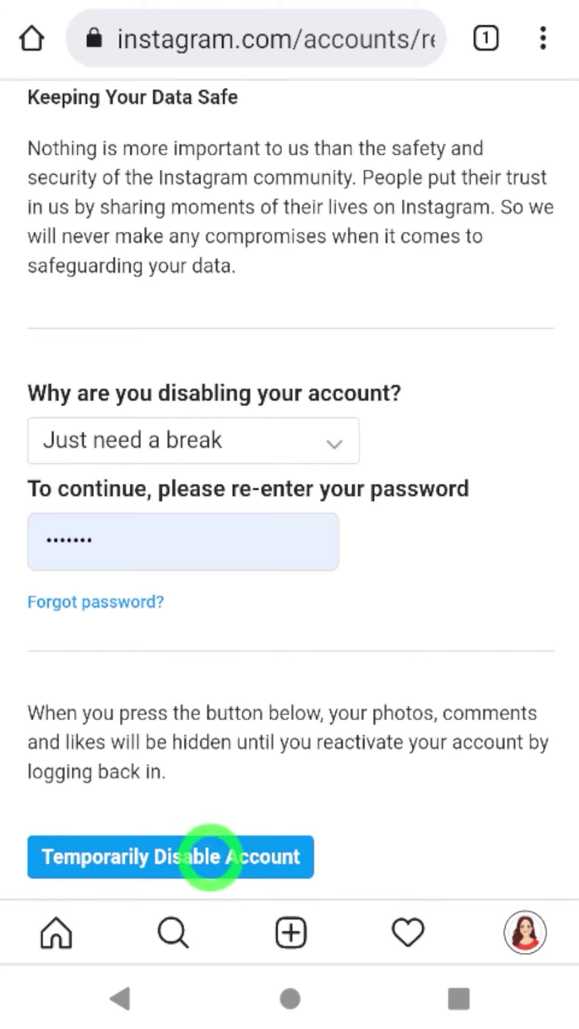
click(212, 856)
click(136, 768)
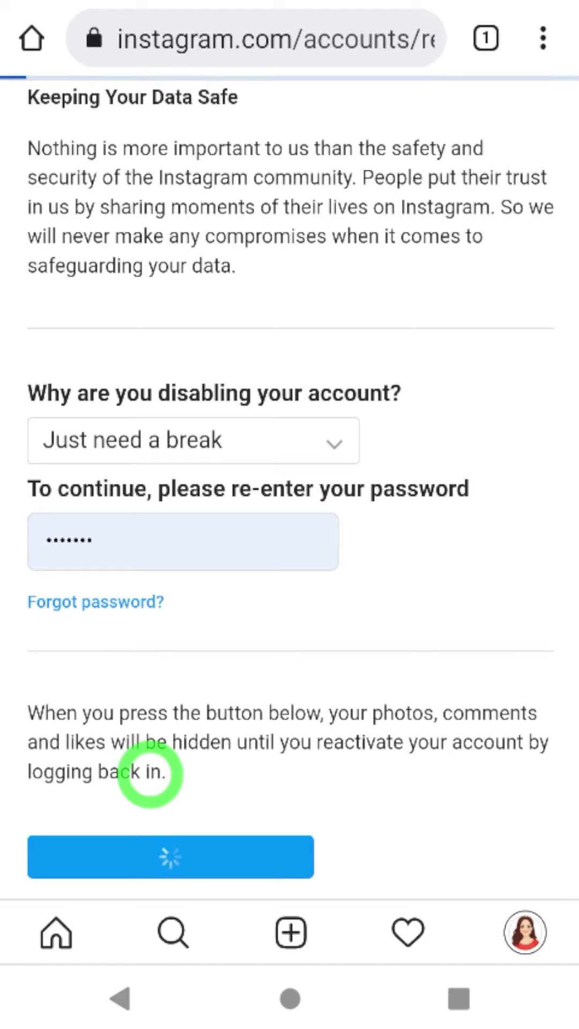
Step: Return to Edit Profile and open the 'Temporarily disable my account' page again
click(343, 238)
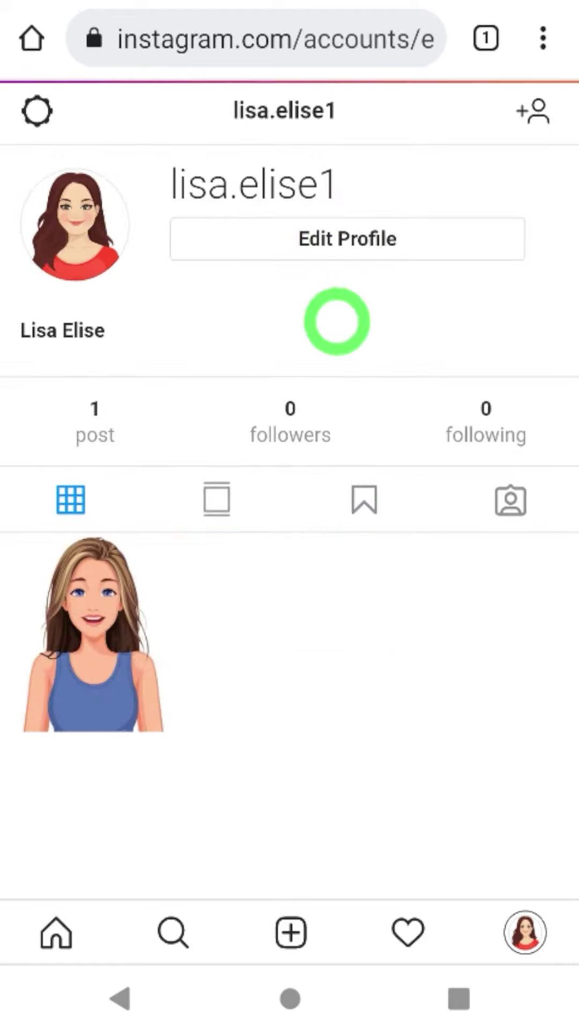
scroll(310, 729, down, 8)
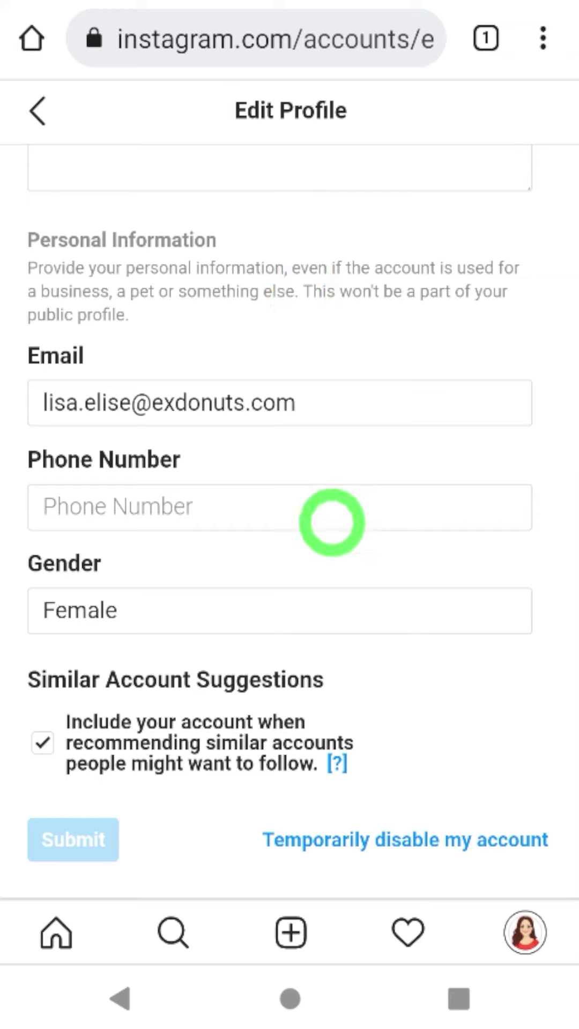
click(386, 841)
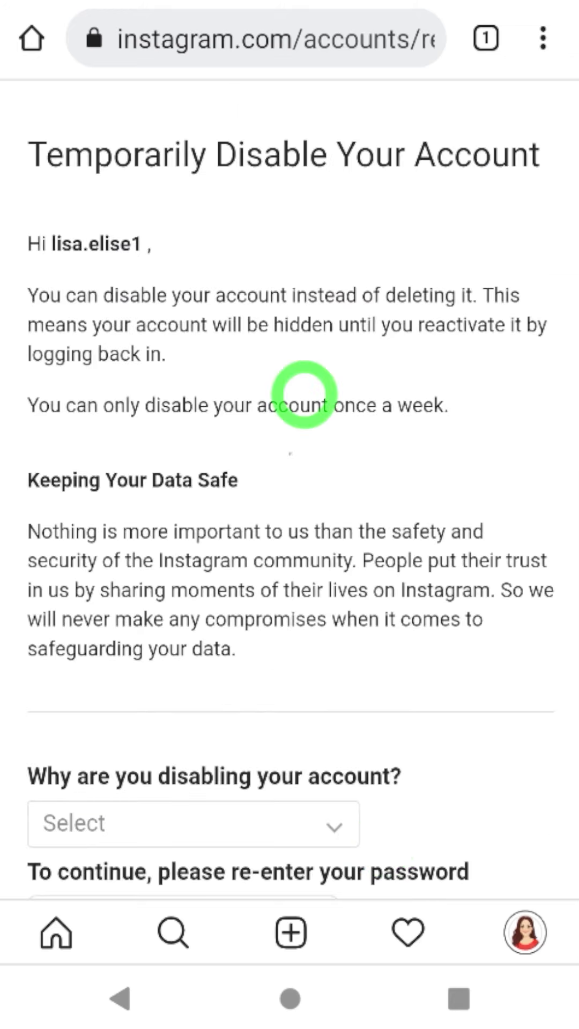
Step: Change 'temporary' to 'permanent' in the page URL to load Delete your account
click(306, 45)
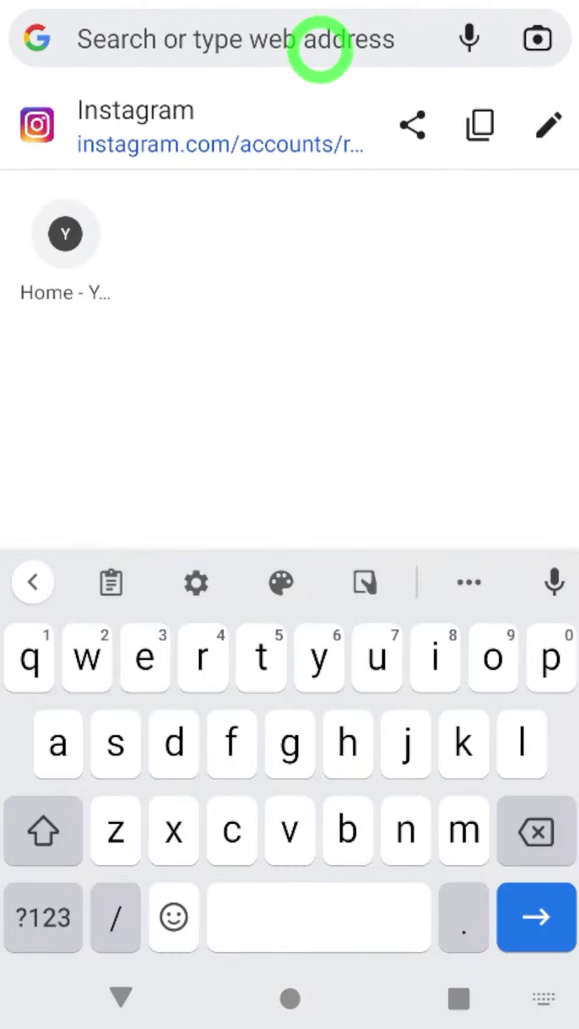
click(546, 126)
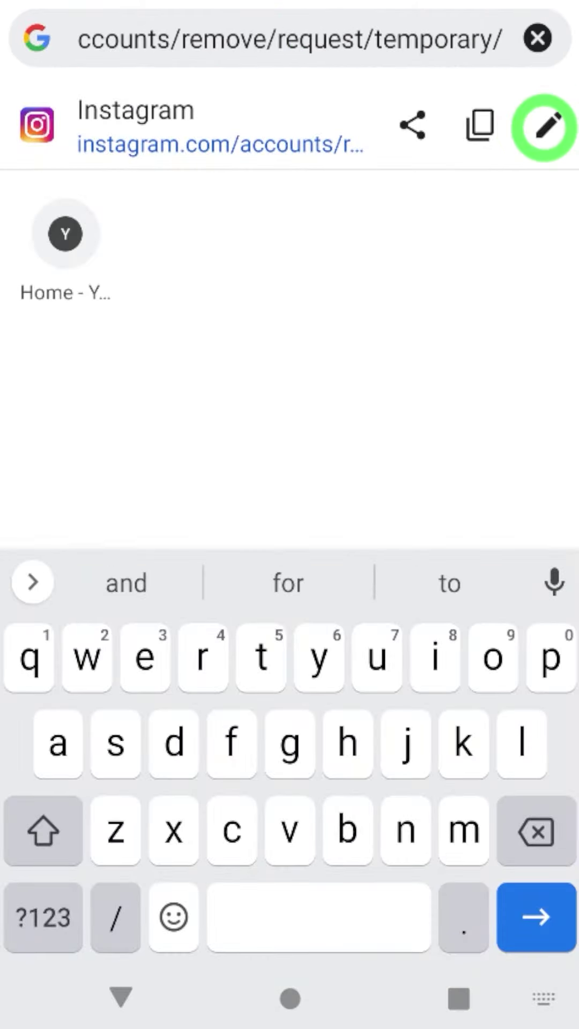
click(488, 49)
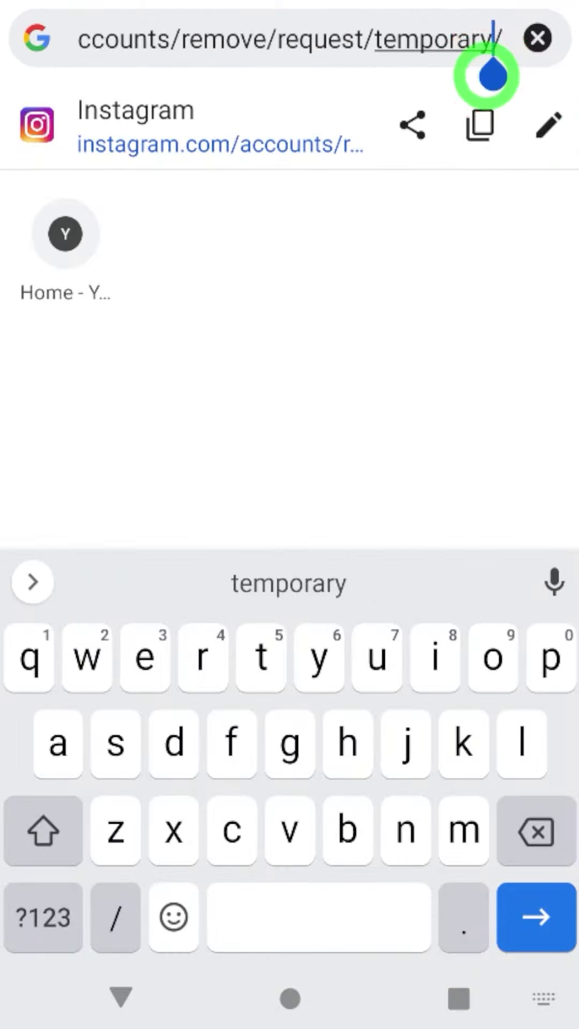
key(BackSpace)
key(BackSpace)
key(BackSpace)
key(BackSpace)
key(BackSpace)
key(BackSpace)
key(BackSpace)
key(BackSpace)
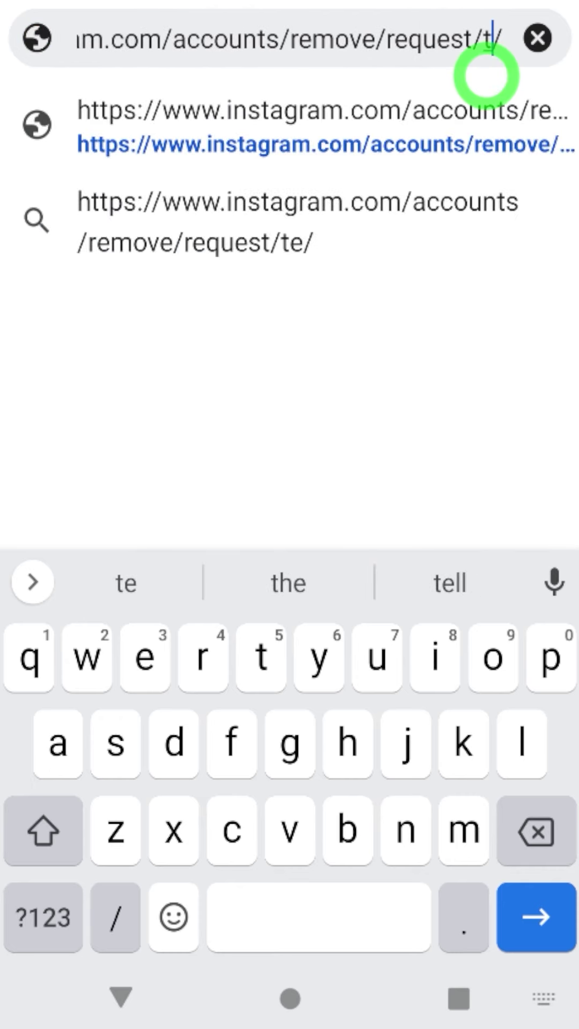
key(BackSpace)
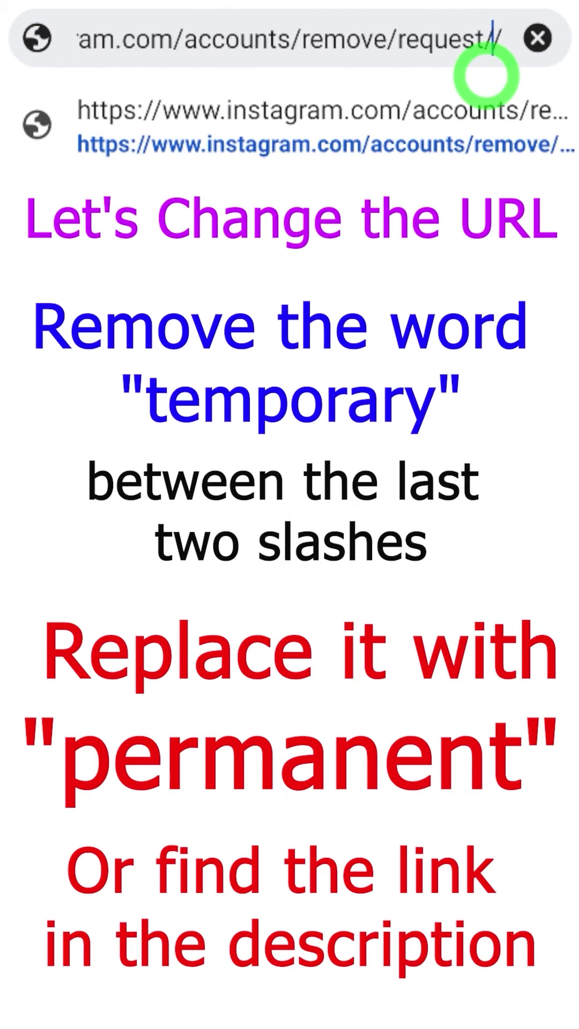
text(p)
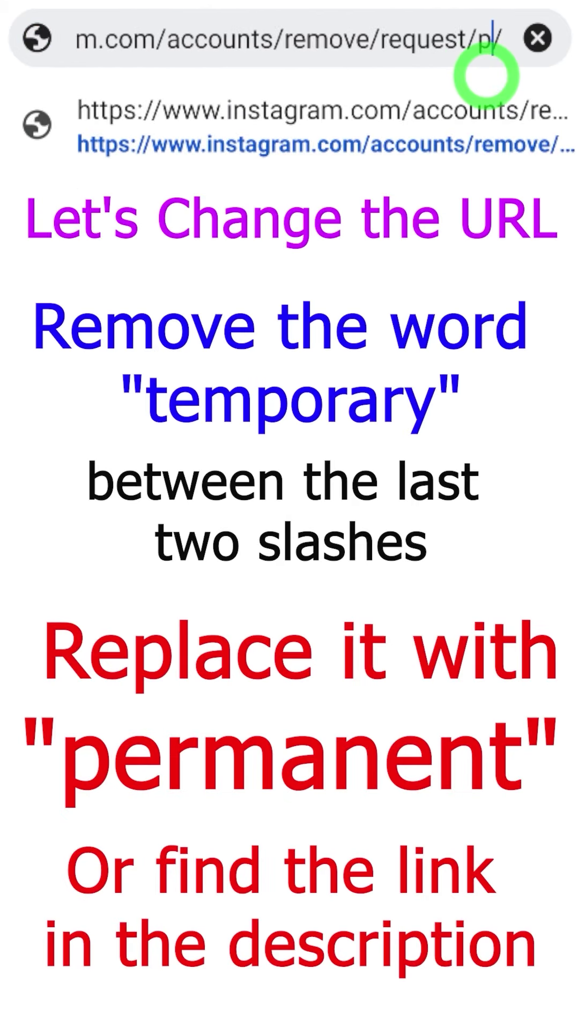
text(ermanen)
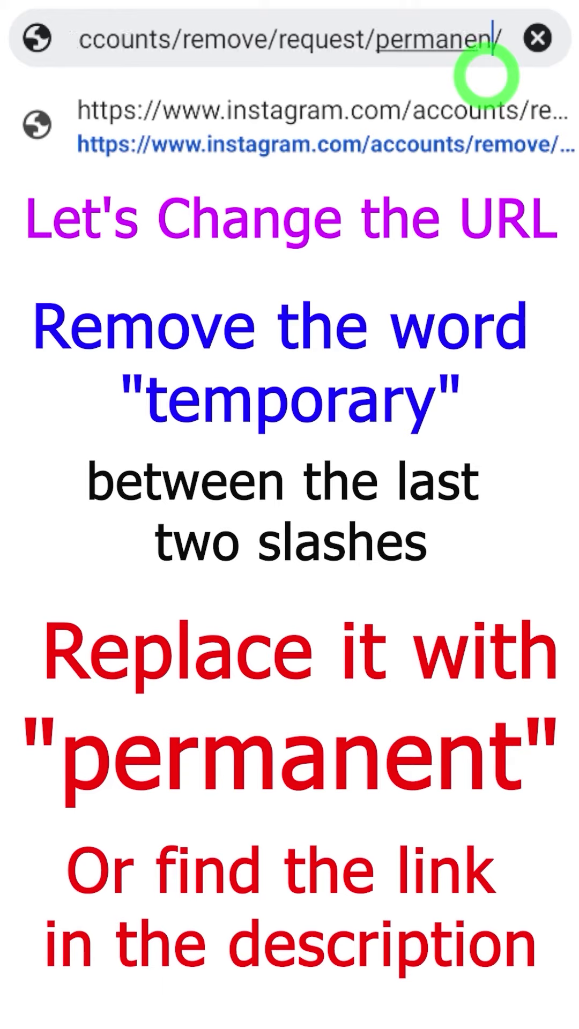
text(t)
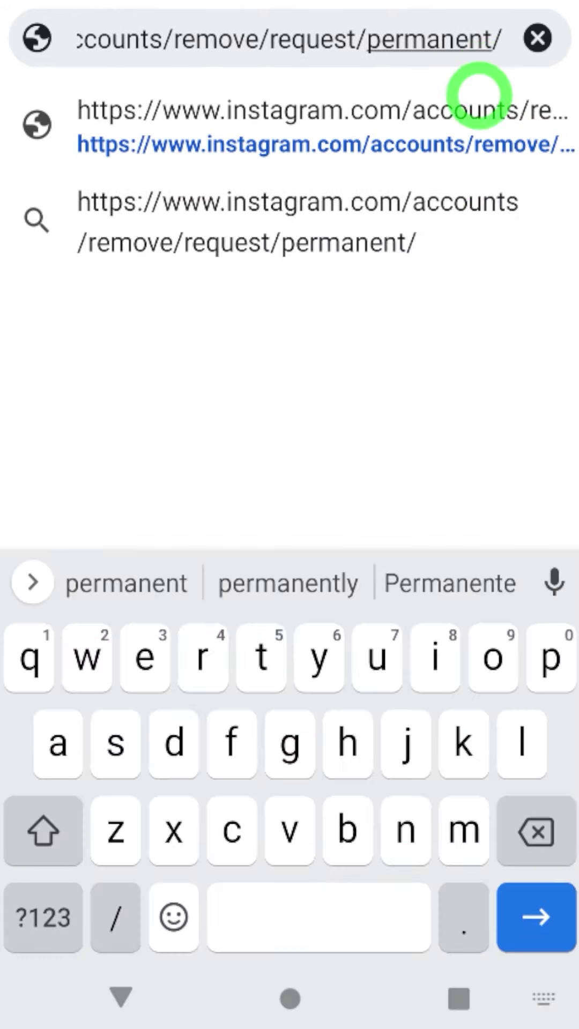
click(483, 123)
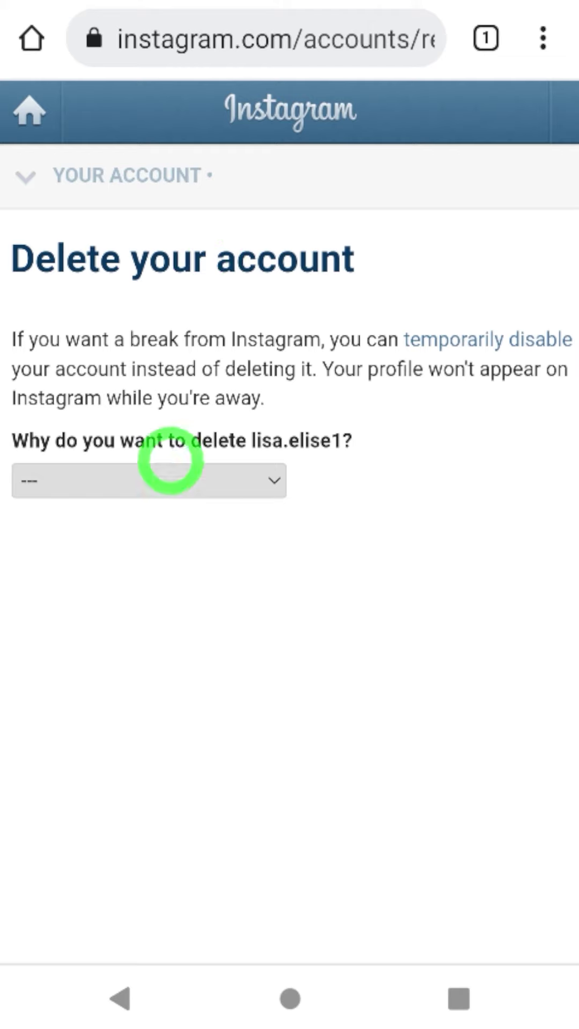
Step: Choose 'Something else' as the deletion reason and autofill the saved password
click(165, 487)
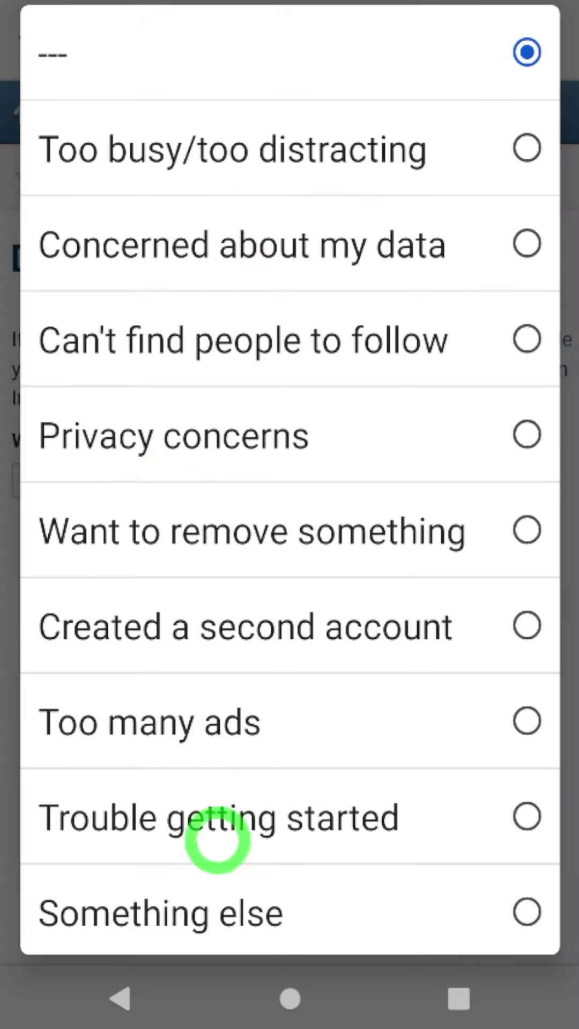
click(224, 903)
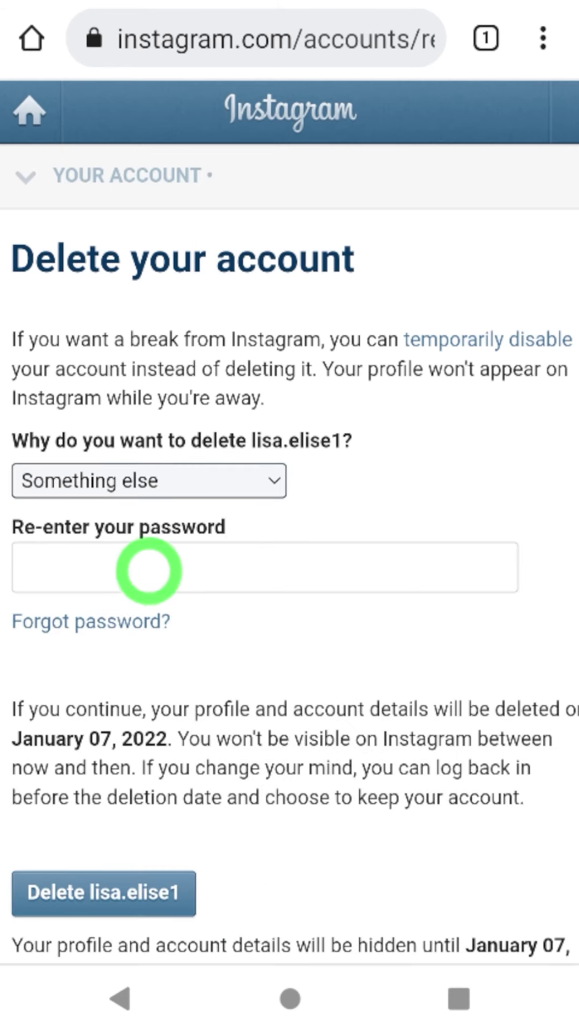
click(148, 570)
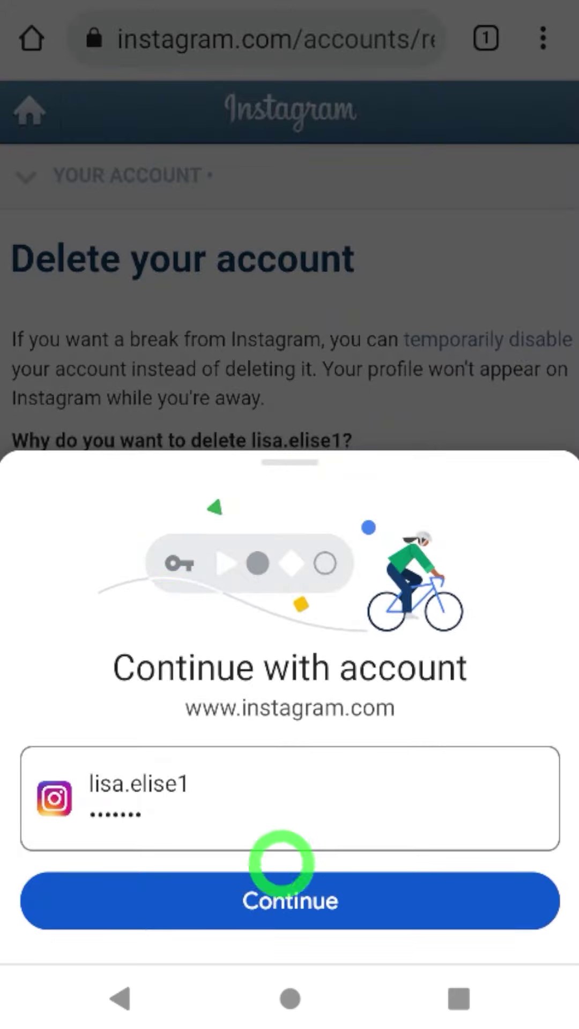
click(289, 901)
drag(278, 876, 269, 494)
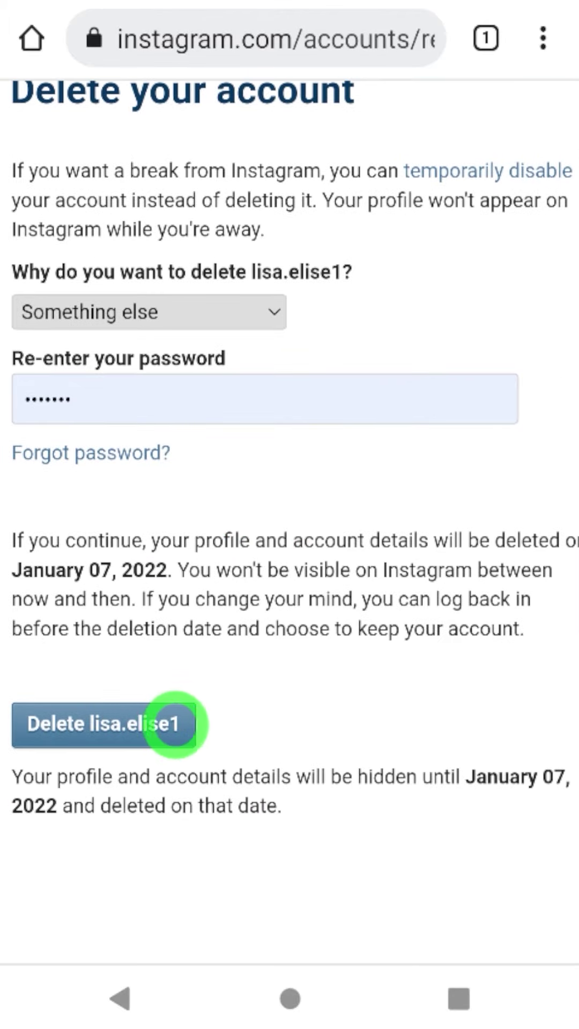
Step: Confirm the account deletion, scheduled for January 07, 2022
click(159, 723)
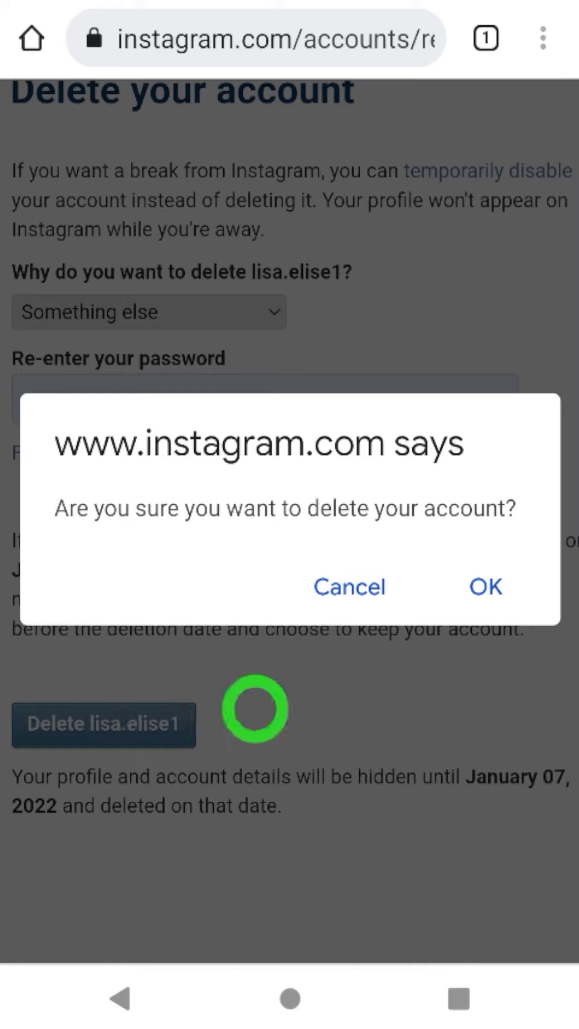
click(482, 590)
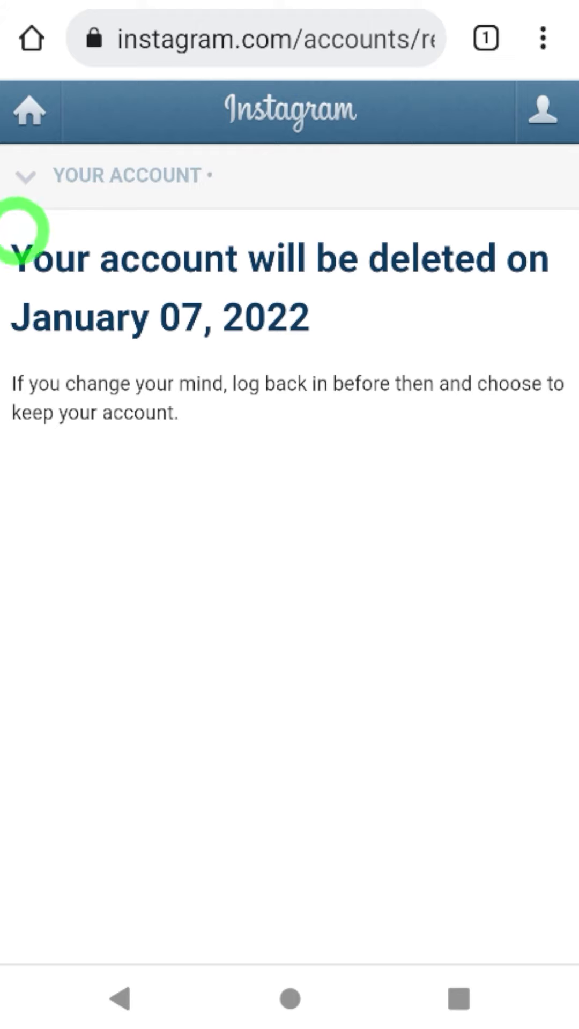
drag(11, 229, 553, 349)
drag(230, 598, 313, 391)
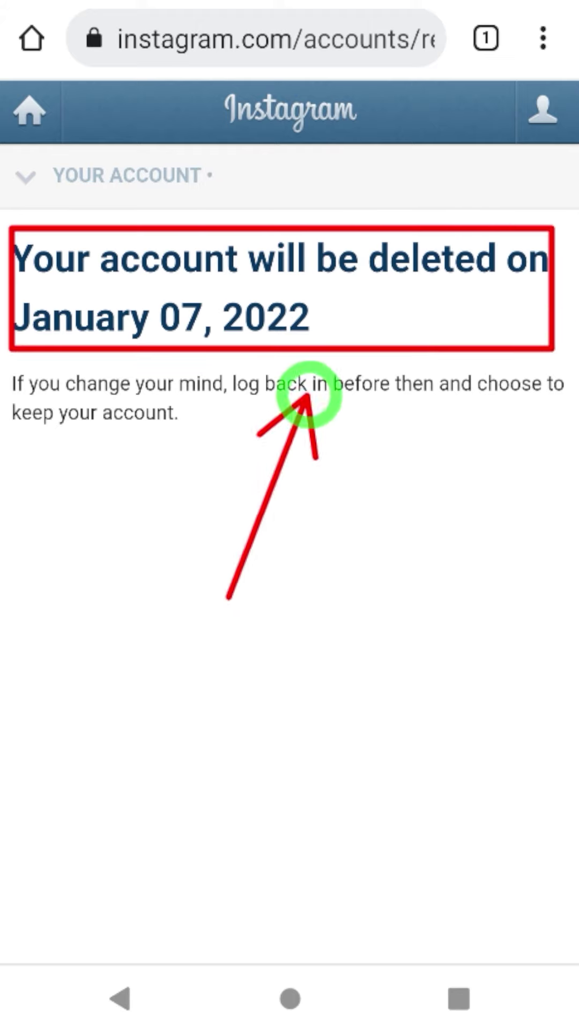